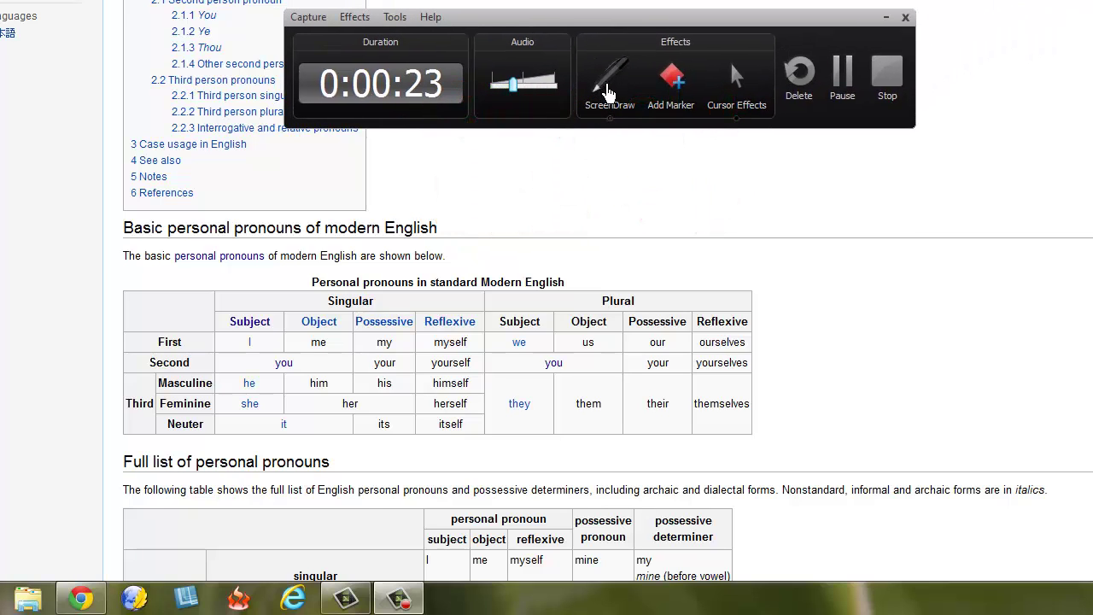
Turn on ScreenDraw with the pen and handwrite 'Hello' in red above the pronoun table.
click(608, 91)
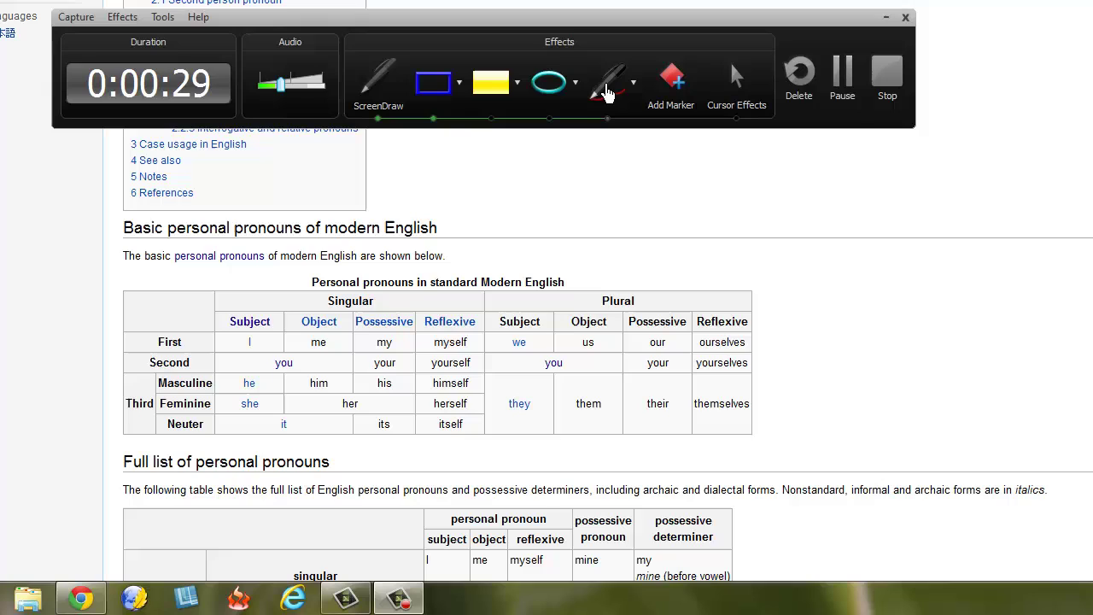
click(618, 95)
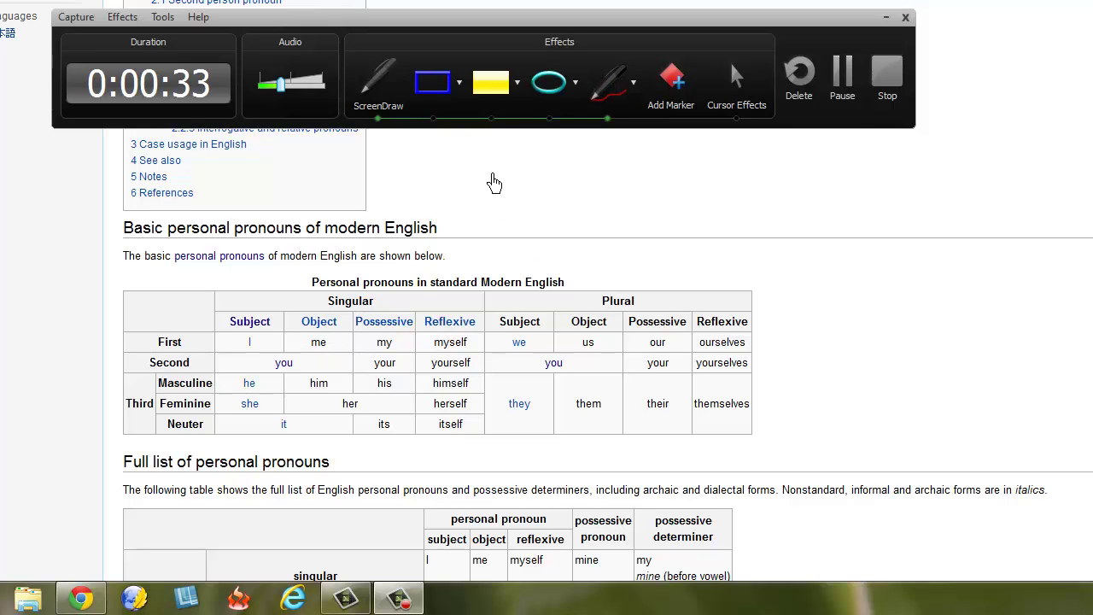
mouse_move(471, 157)
mouse_down()
mouse_move(466, 220)
mouse_move(490, 217)
mouse_move(502, 193)
mouse_up()
drag(502, 200, 527, 205)
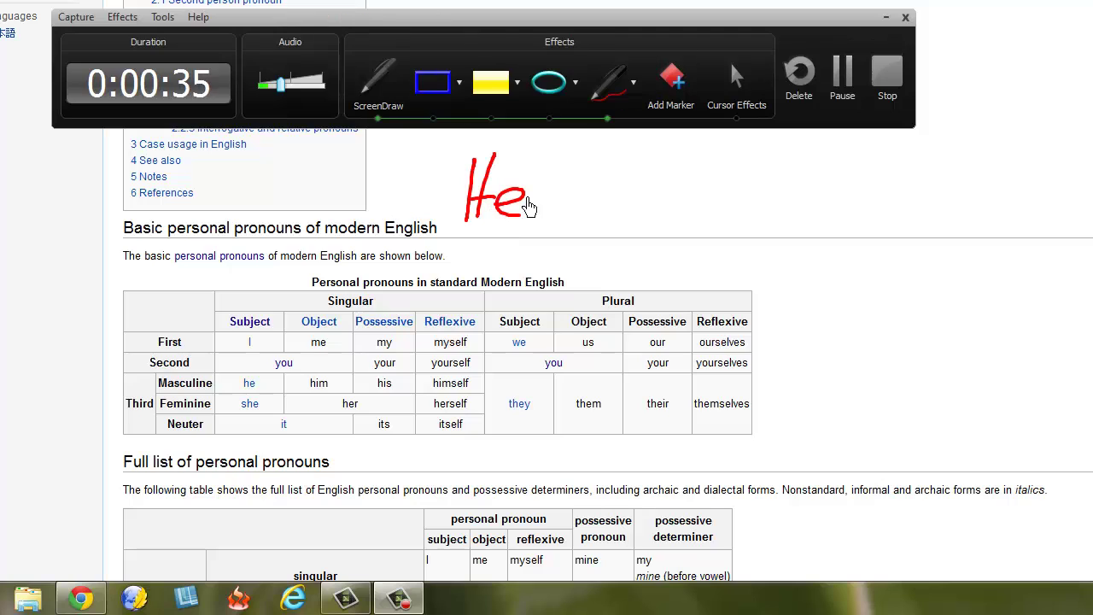
drag(538, 164, 536, 224)
mouse_move(557, 165)
mouse_down()
mouse_move(553, 221)
mouse_move(600, 203)
mouse_up()
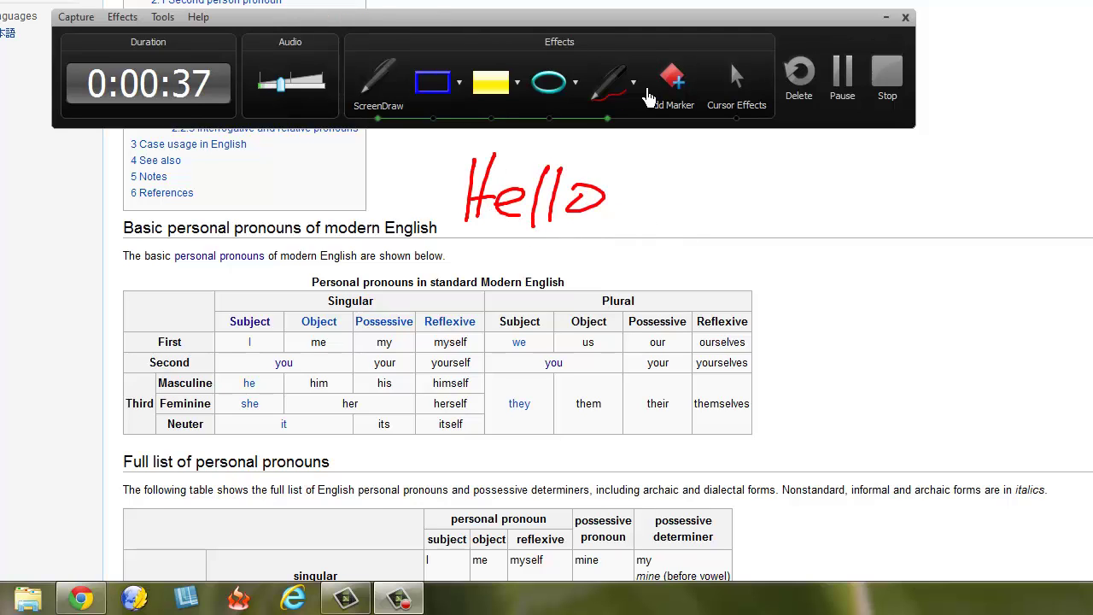
Circle 'I', underline 'Object' and strike through 'herself' in red.
mouse_move(237, 360)
mouse_down()
mouse_move(268, 345)
mouse_move(267, 312)
mouse_move(229, 338)
mouse_move(259, 369)
mouse_up()
drag(306, 340, 344, 327)
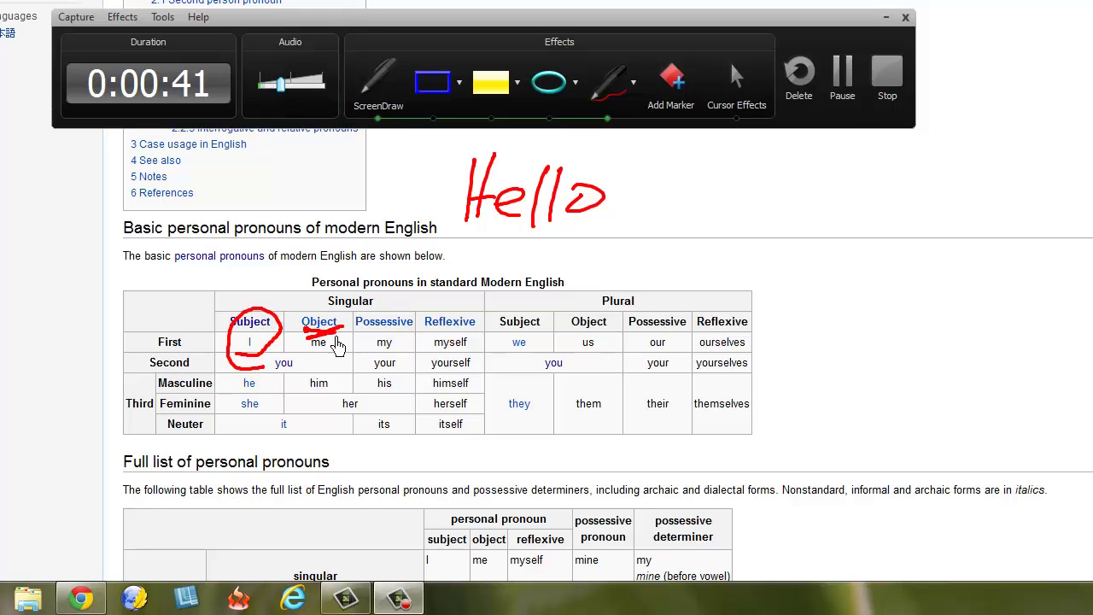
drag(420, 416, 468, 403)
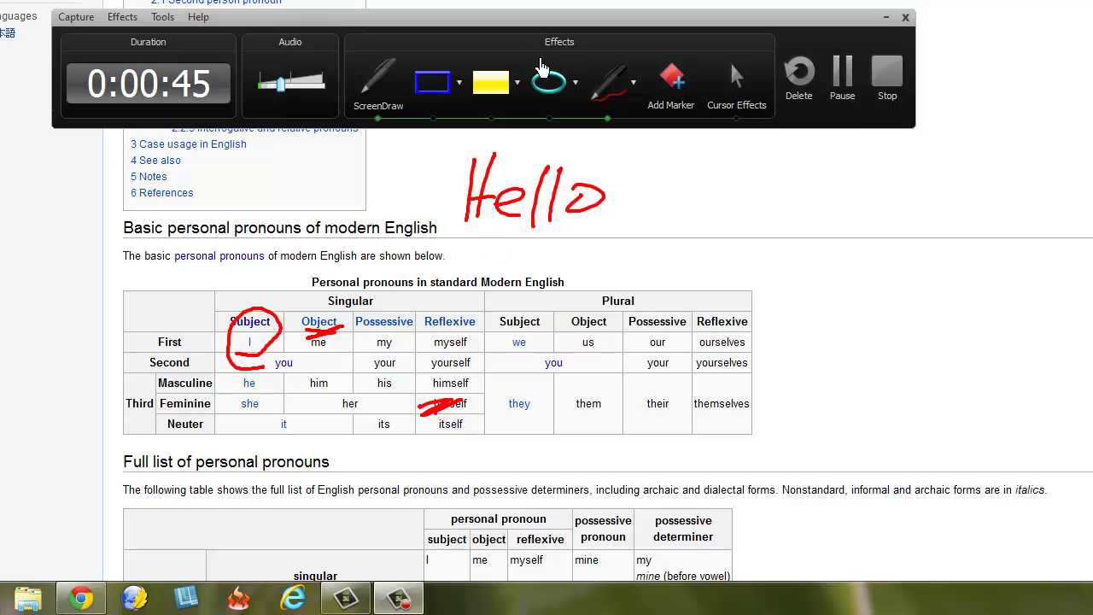
Ellipse the Reflexive and Plural columns, highlight the Object columns, box the table, then exit ScreenDraw.
click(546, 78)
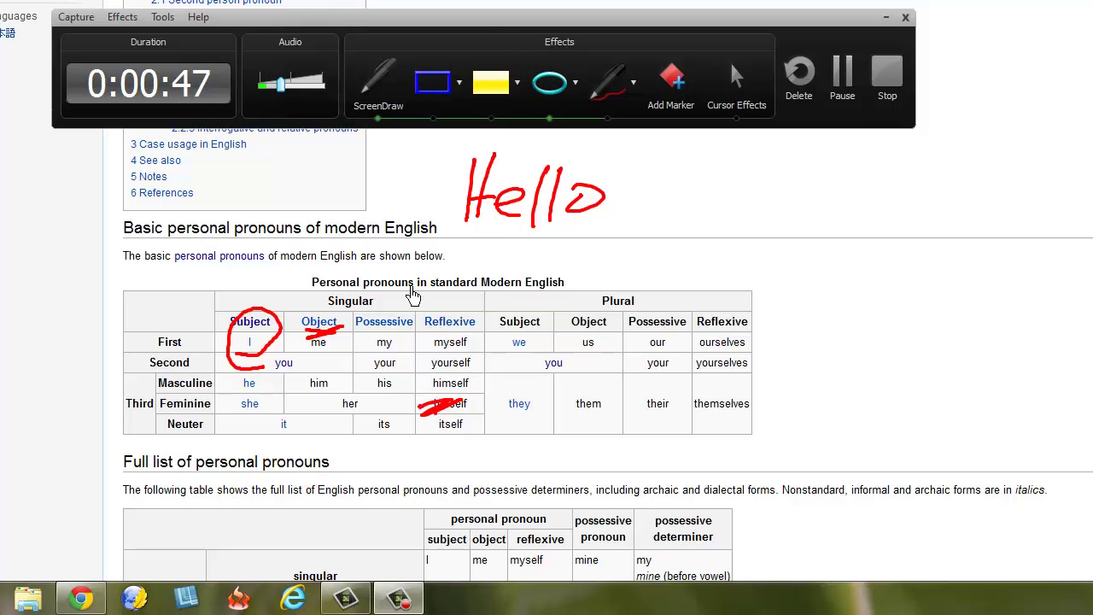
mouse_move(412, 295)
mouse_down()
mouse_move(589, 363)
mouse_move(698, 440)
mouse_up()
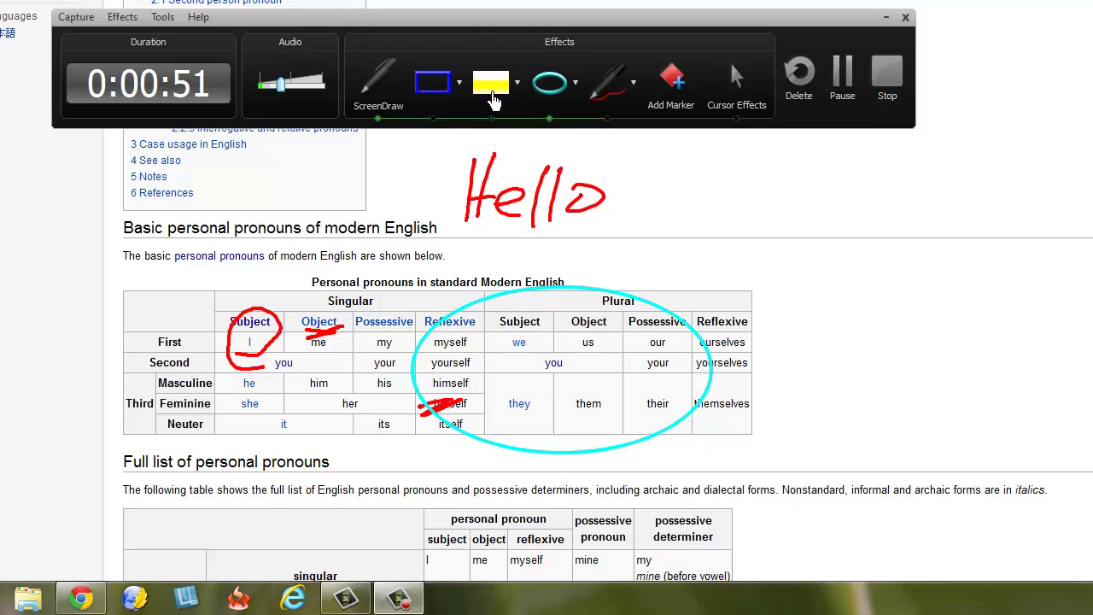
click(491, 82)
drag(307, 309, 633, 428)
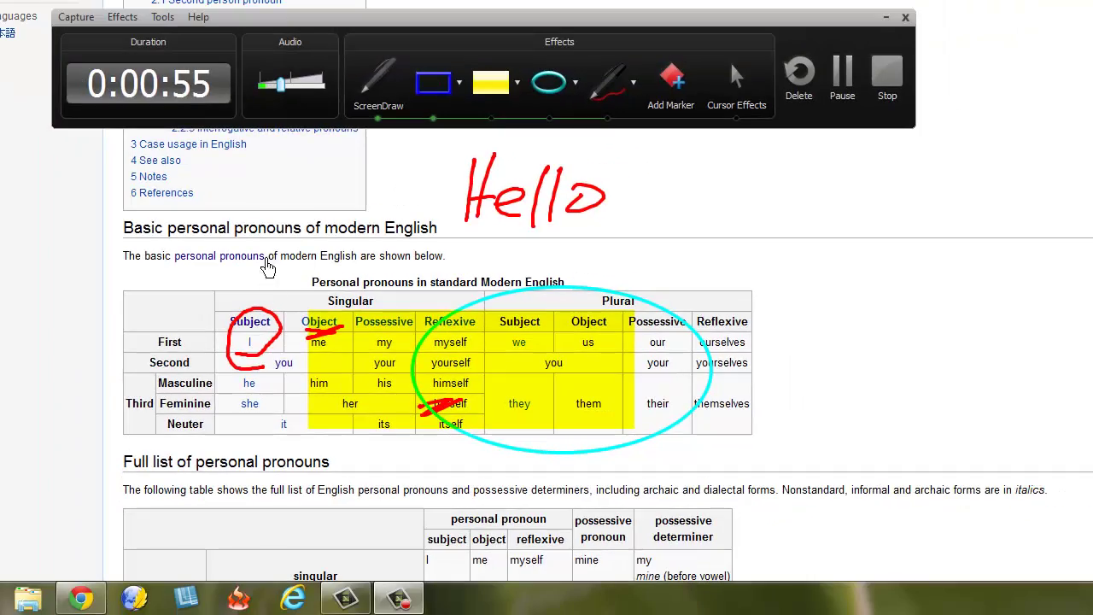
drag(244, 201, 770, 461)
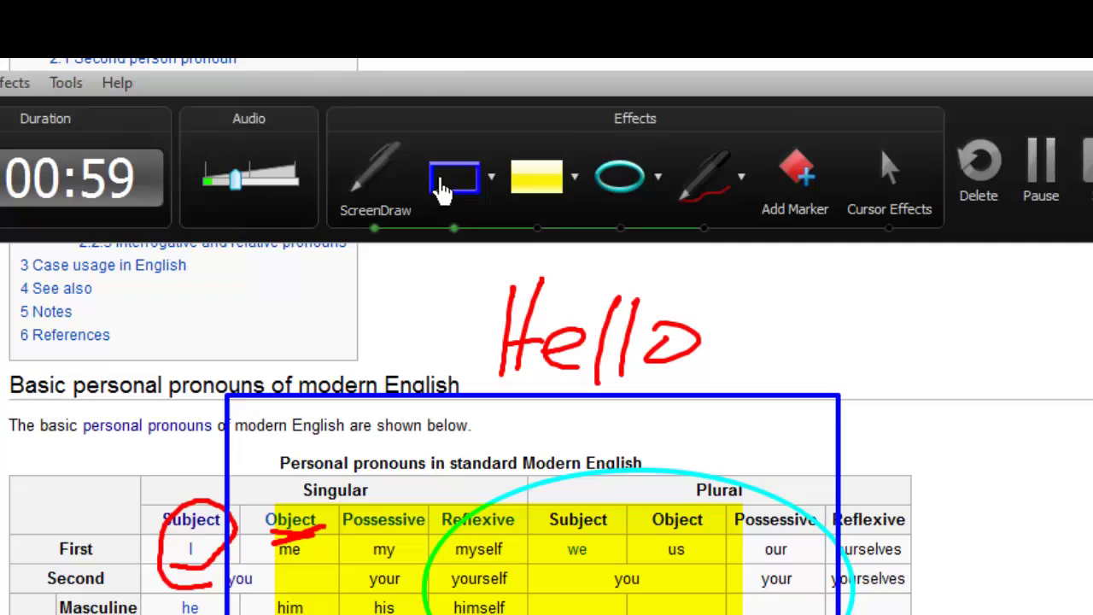
click(375, 181)
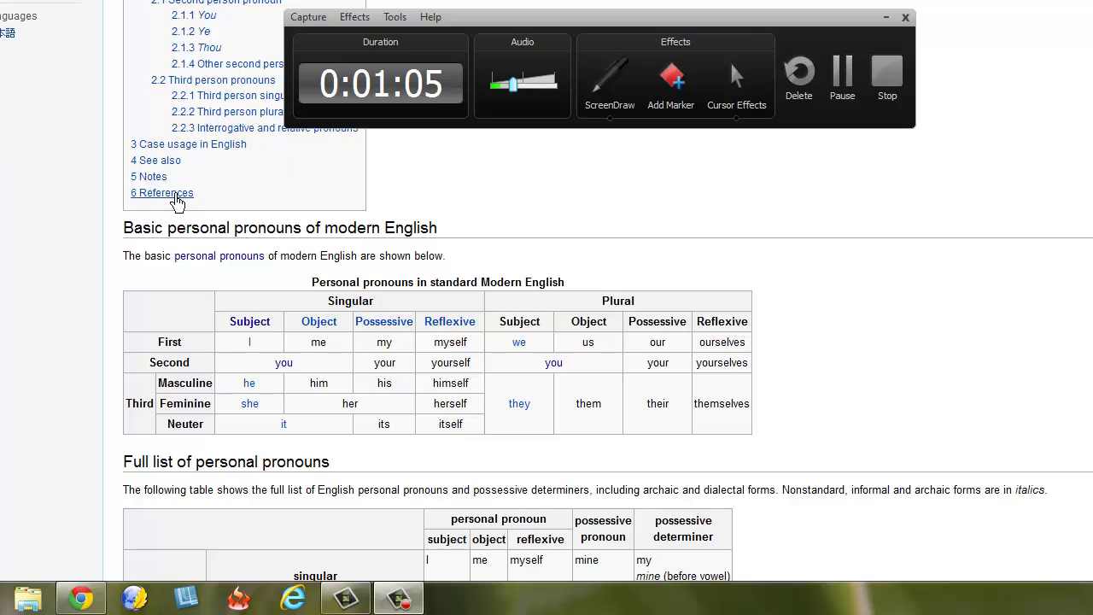
Jump to 6 References, open the Rodney Huddleston article, and move the recorder window aside.
click(177, 194)
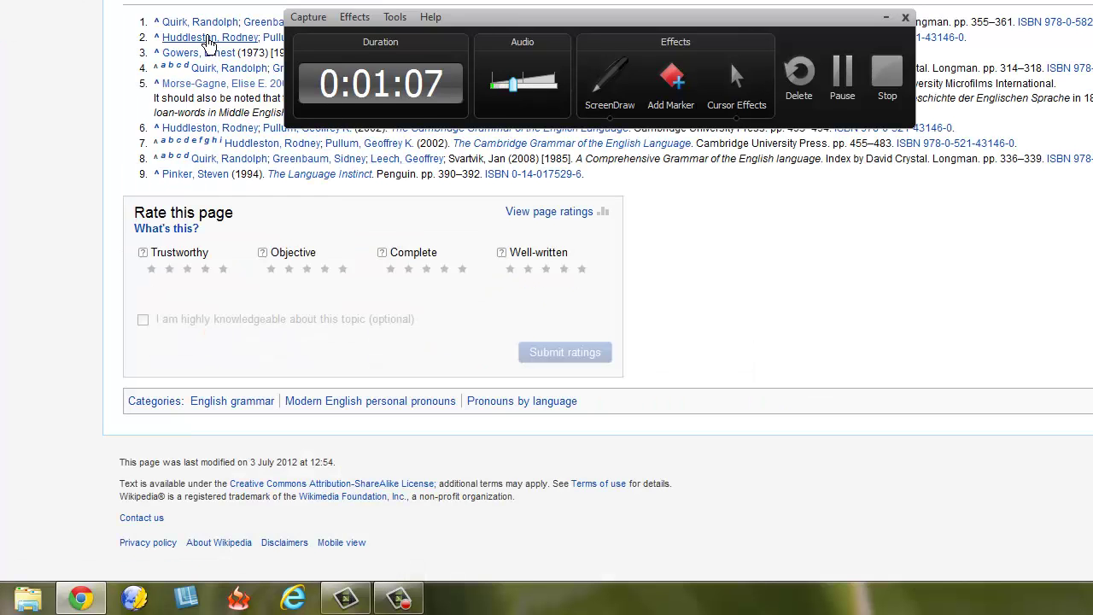
click(208, 38)
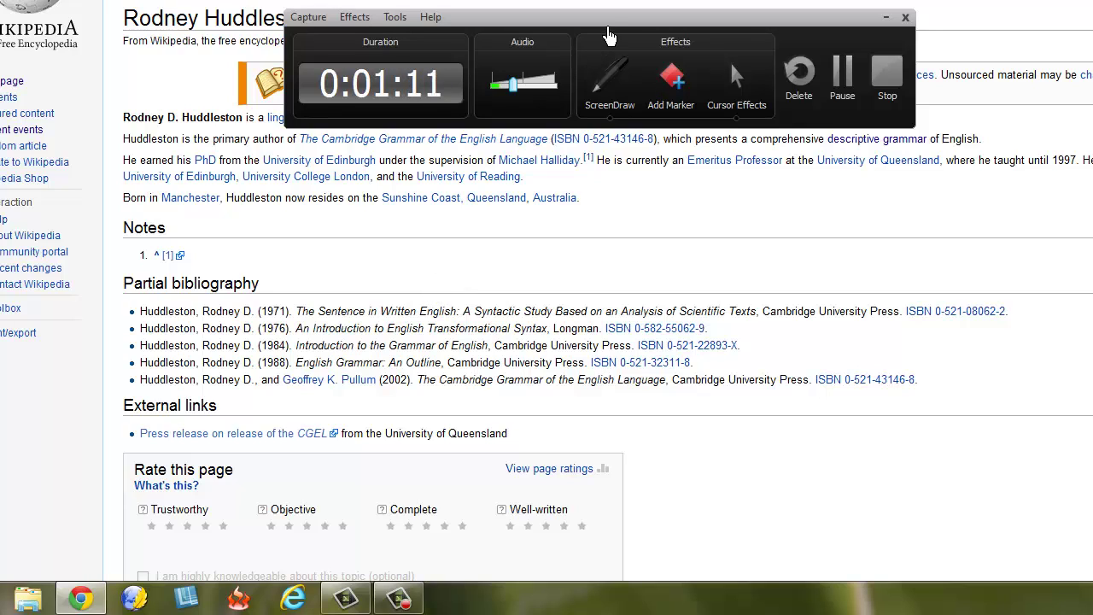
drag(608, 17, 479, 144)
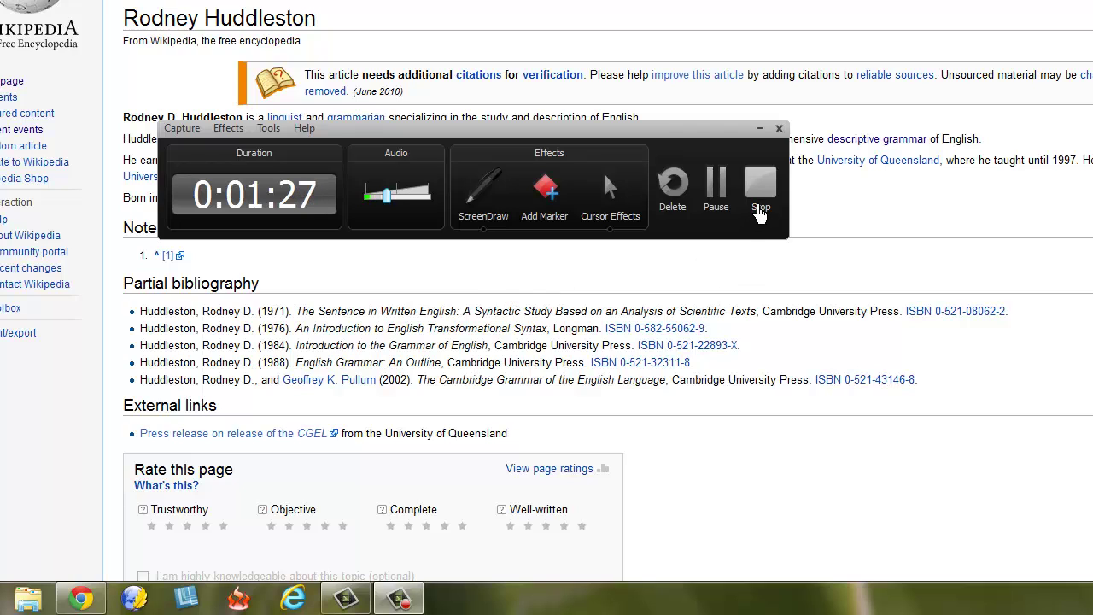
Stop recording so screen.draw.camrec loads into the editor, then show the More tasks list.
click(761, 190)
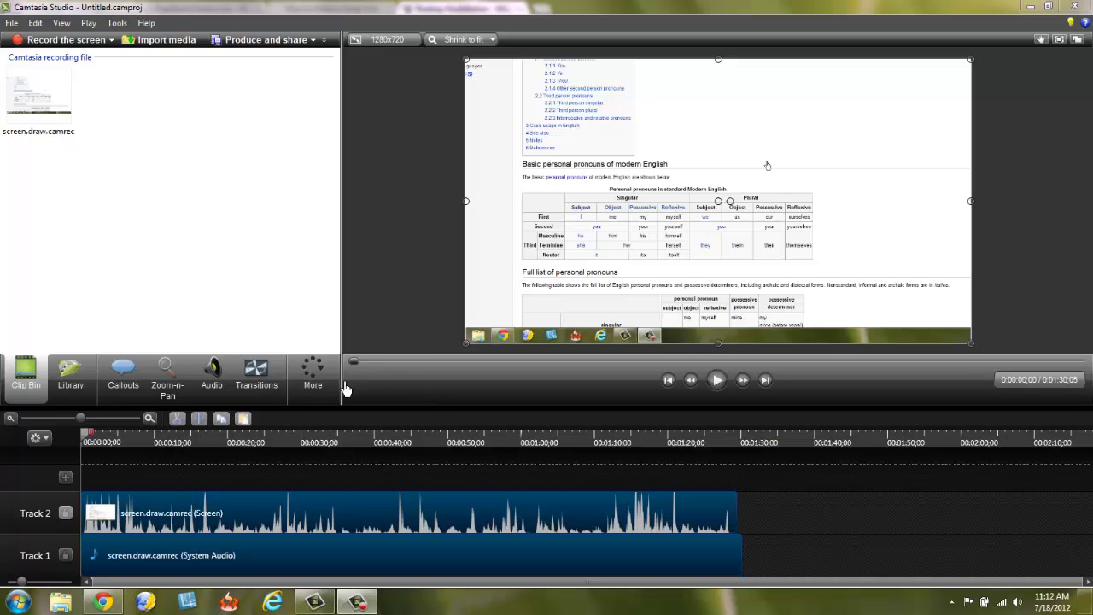
click(316, 373)
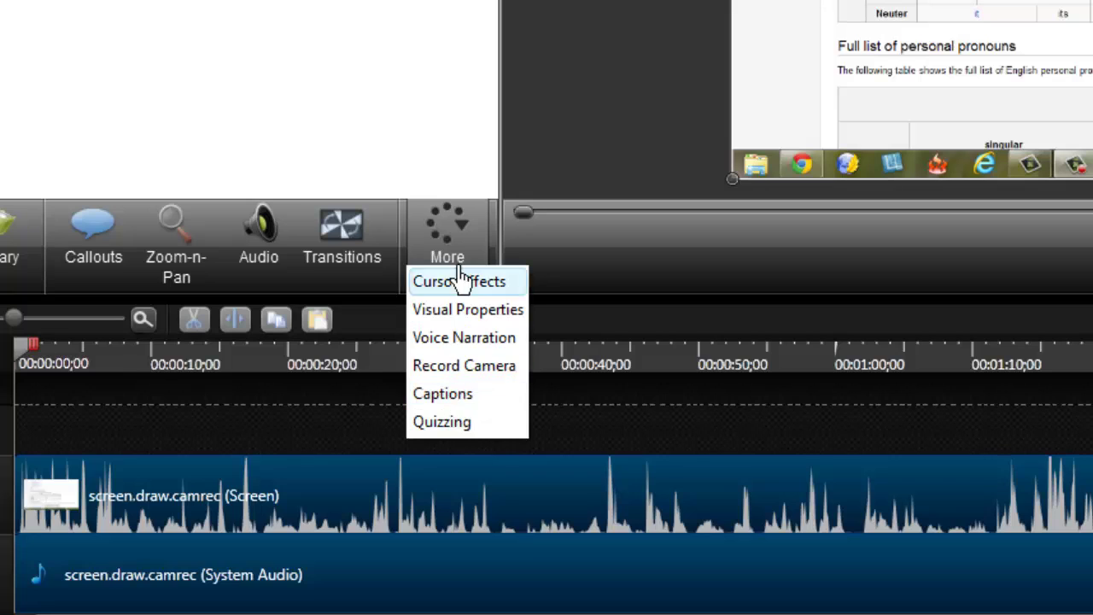
Choose Captions from the More tasks dropdown.
click(457, 225)
click(457, 225)
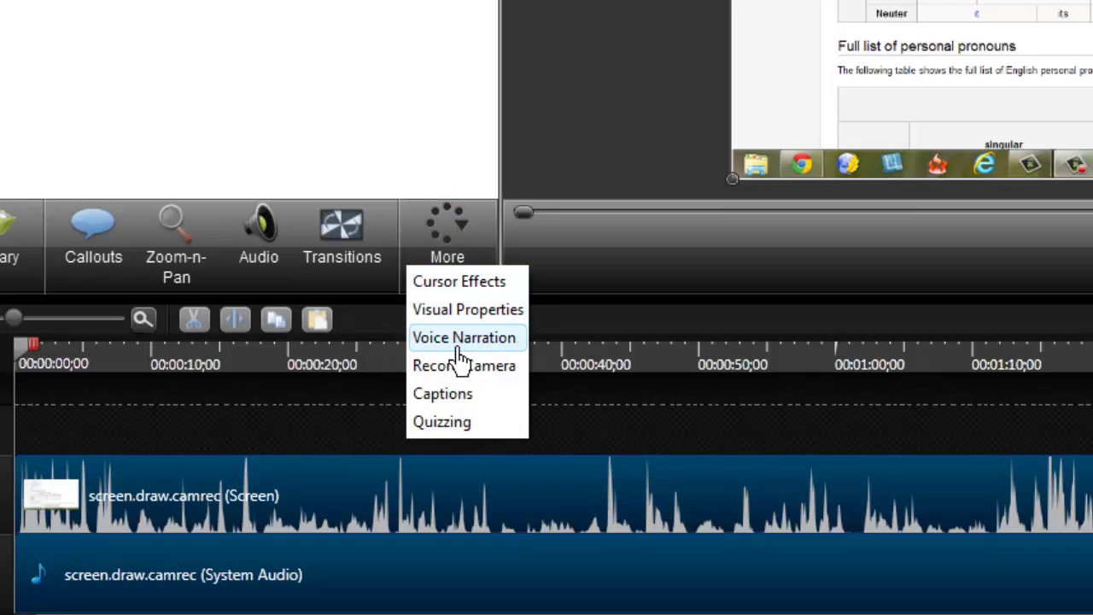
click(445, 395)
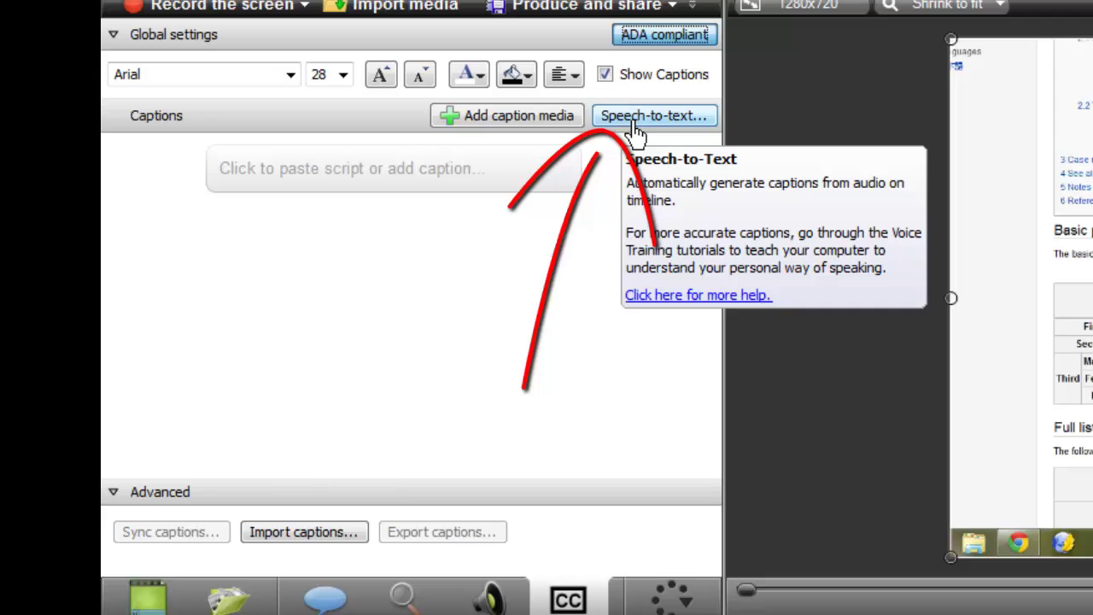
Run Speech-to-text on the Entire Timeline, continuing past the accuracy tips.
click(634, 132)
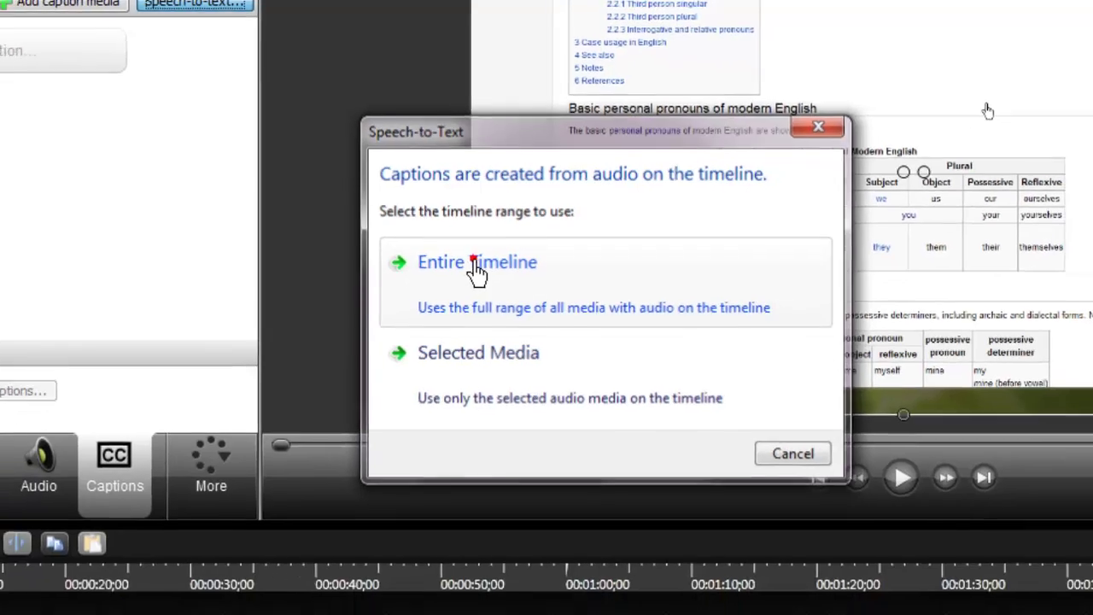
click(472, 290)
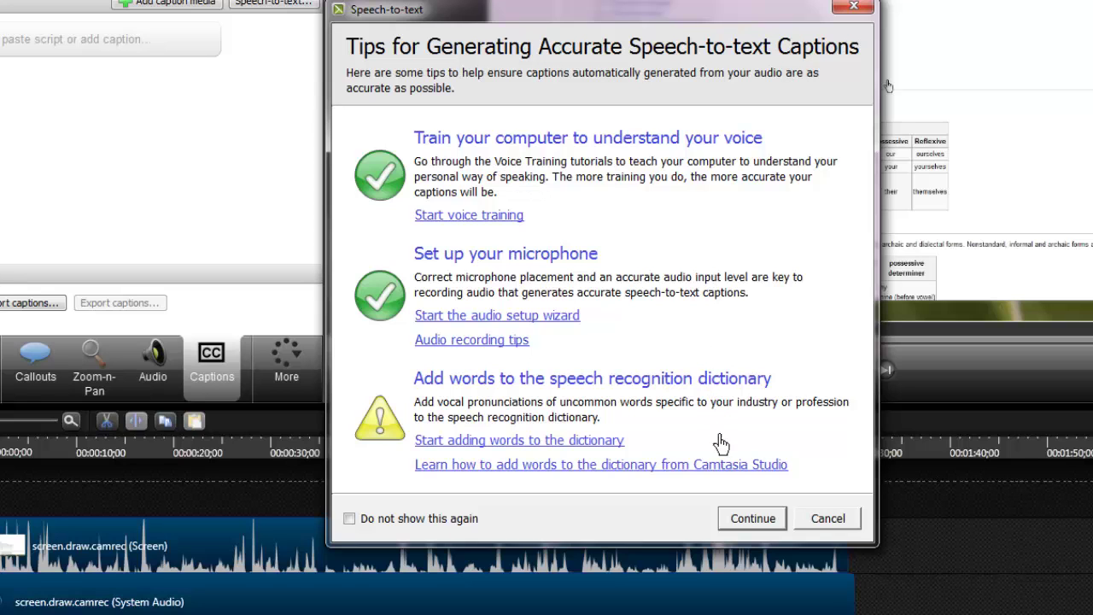
click(743, 523)
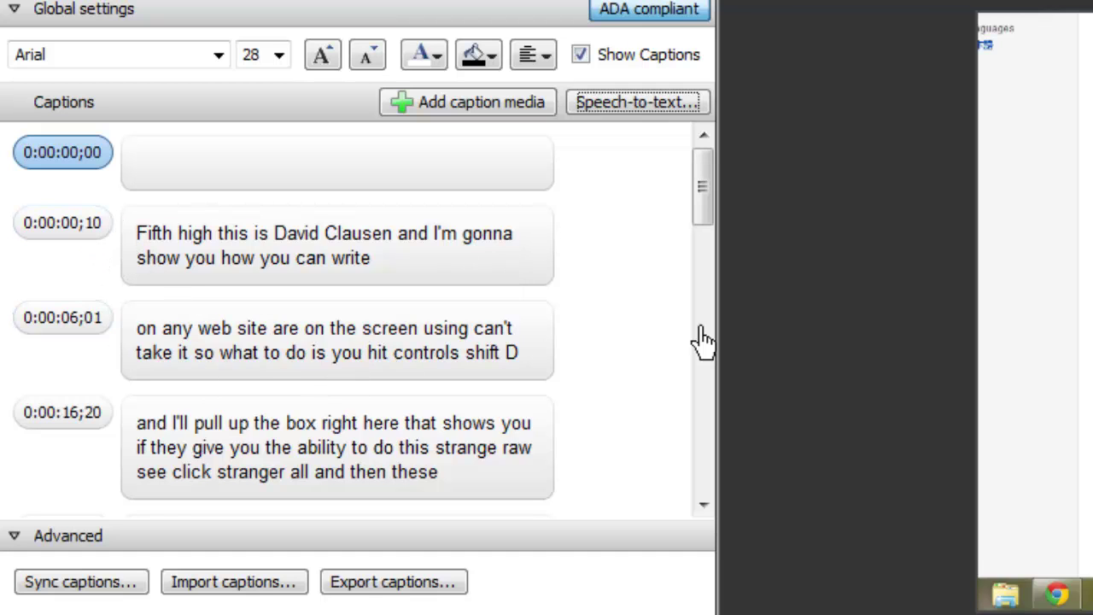
In the 0:00:00;10 caption, replace the misheard opening with 'Hi' and add the surname's missing 's'.
drag(704, 212, 703, 166)
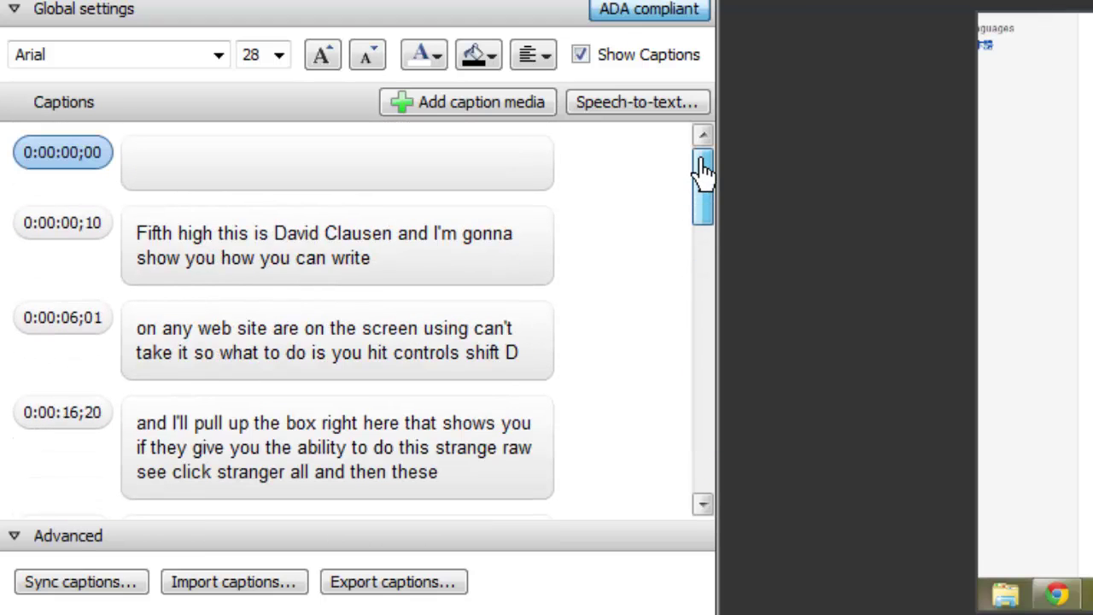
click(216, 249)
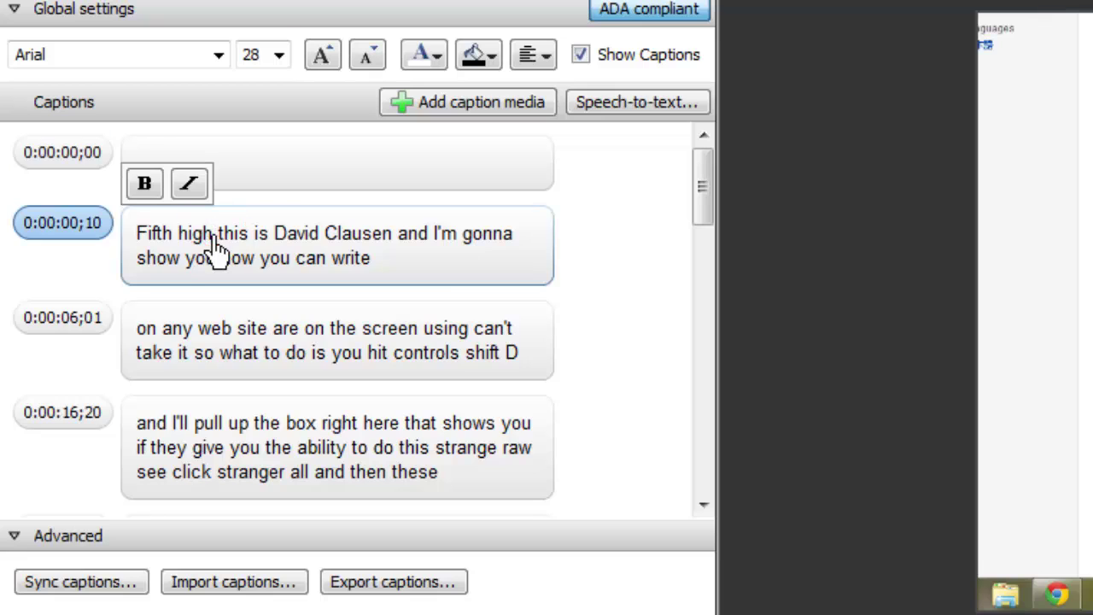
key(BackSpace)
key(BackSpace)
key(BackSpace)
key(BackSpace)
key(BackSpace)
key(BackSpace)
key(BackSpace)
key(BackSpace)
key(BackSpace)
key(BackSpace)
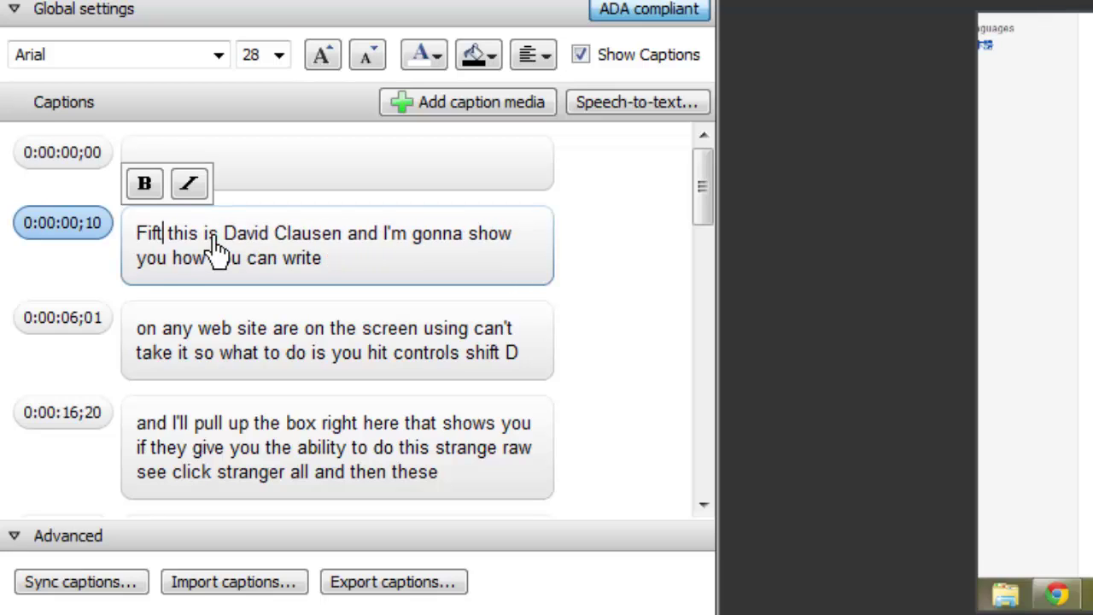
text(Hi)
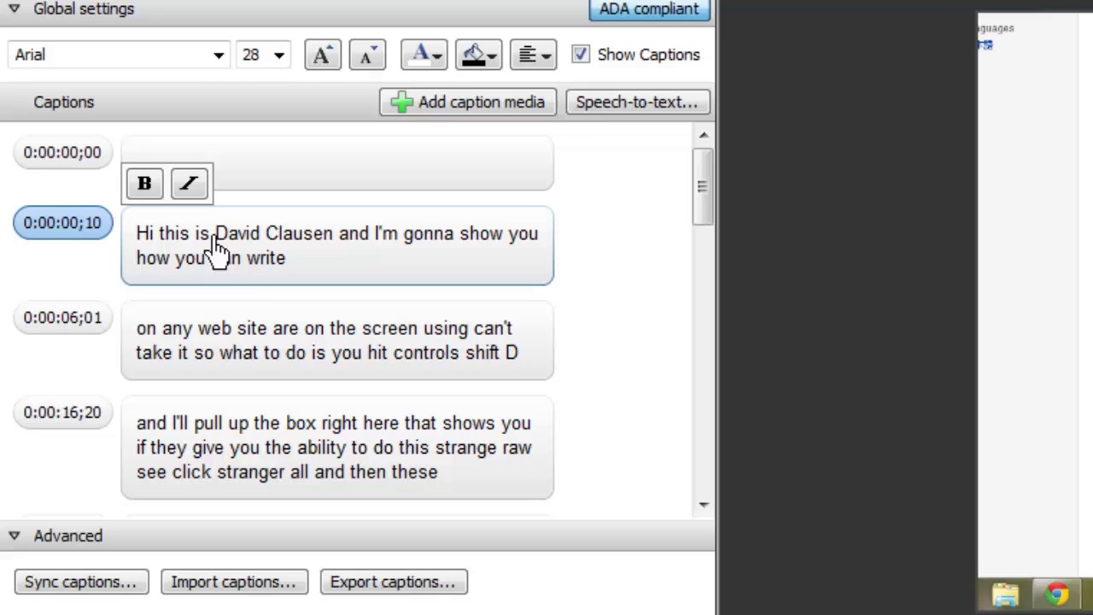
click(313, 235)
text(s)
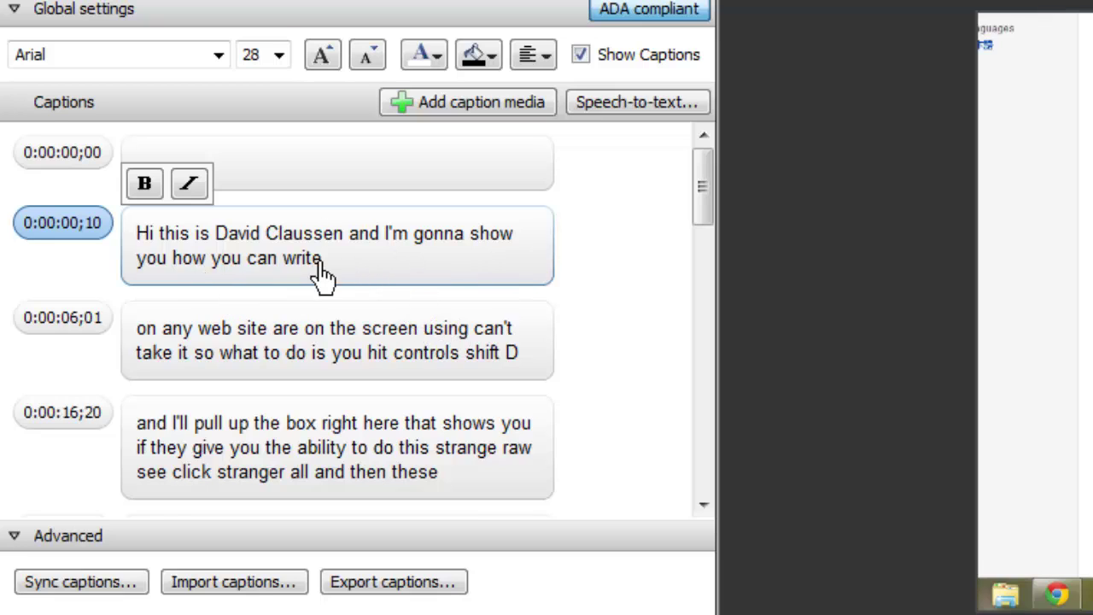
Scroll down the caption list and check the 'now I can' caption.
click(705, 188)
drag(705, 189, 700, 315)
click(224, 368)
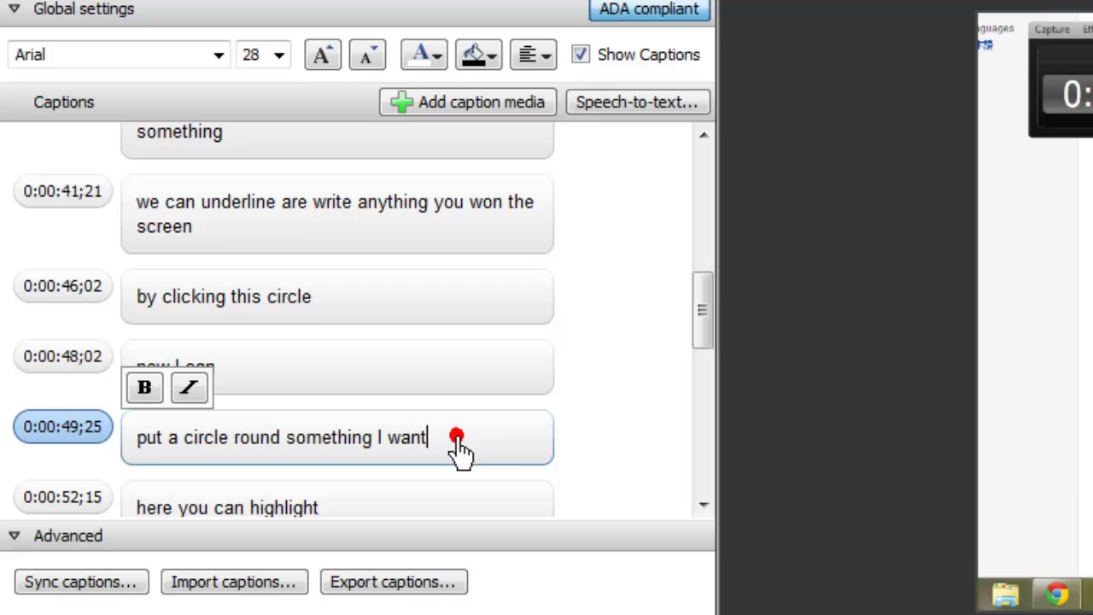
key(Escape)
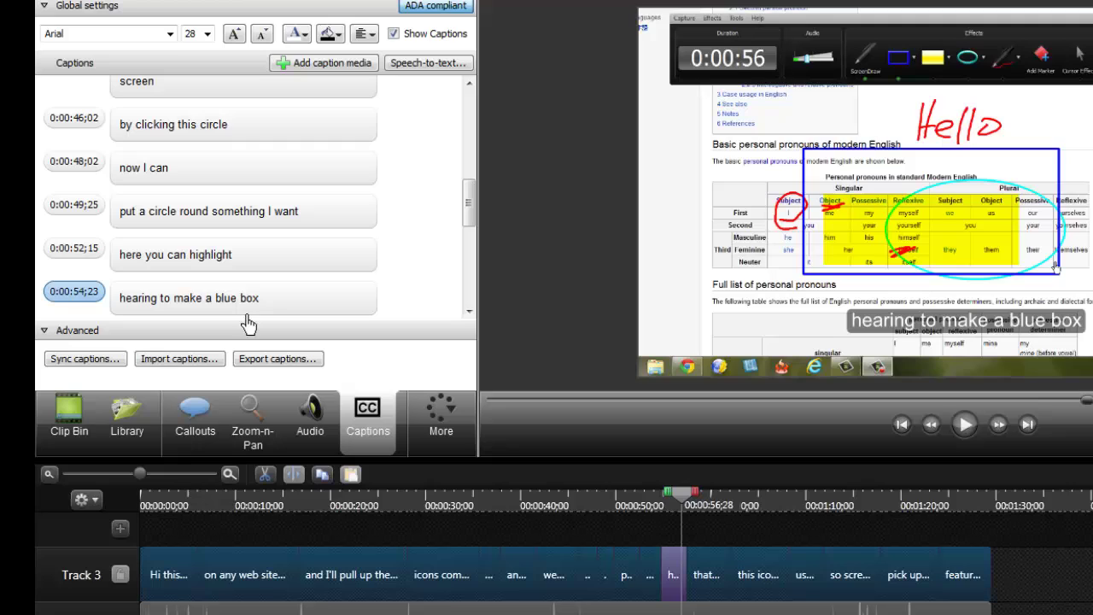
Replace 'aring' with 're you can' in the 0:00:54;23 caption and fix the spacing.
click(158, 307)
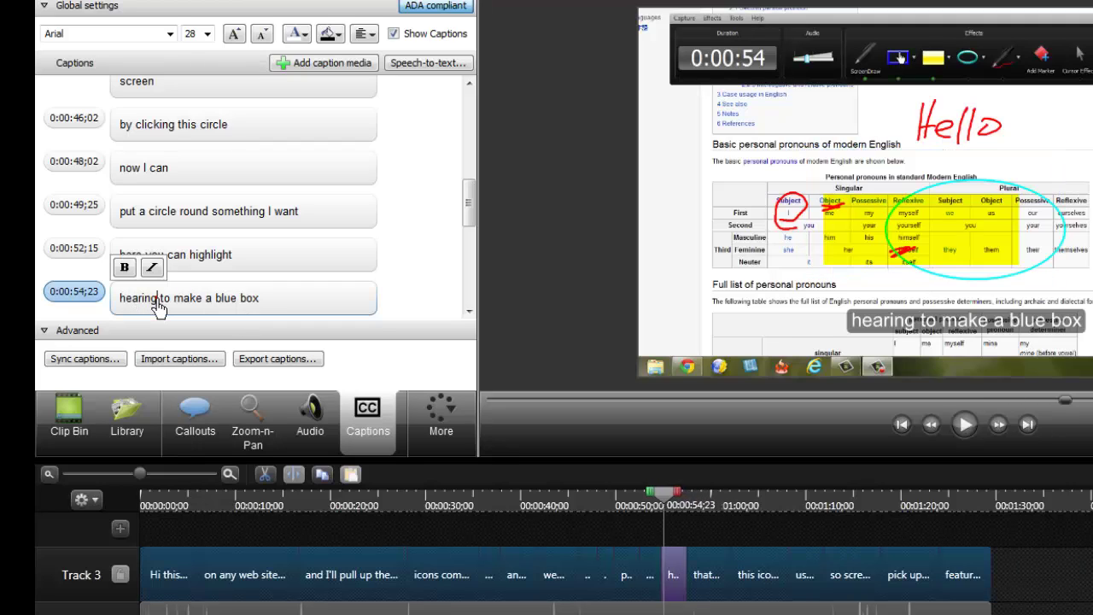
click(158, 308)
key(BackSpace)
key(BackSpace)
key(BackSpace)
key(BackSpace)
key(BackSpace)
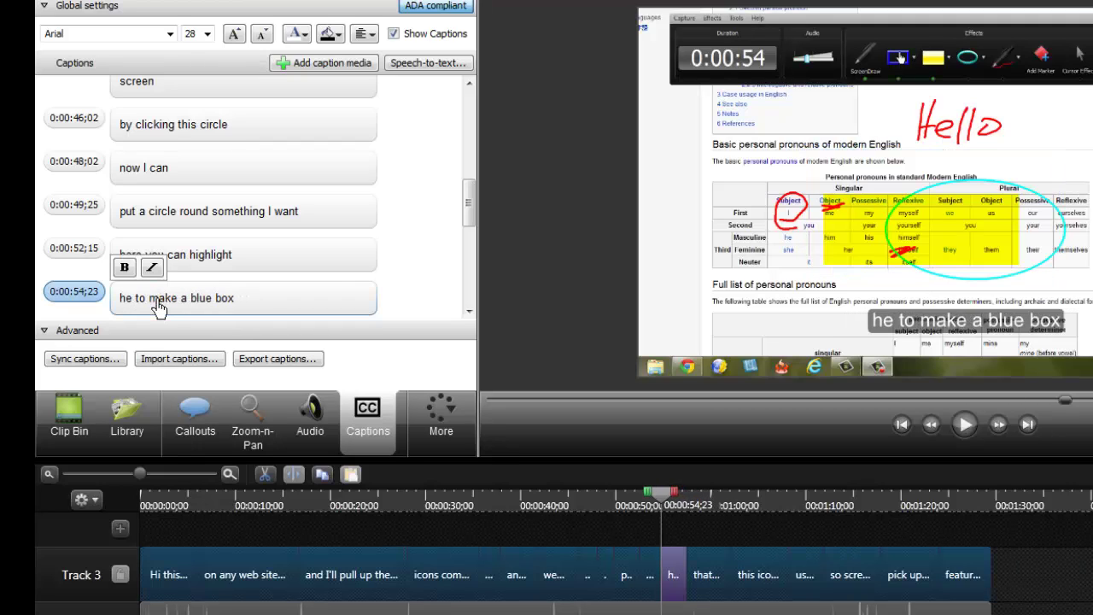
text(re)
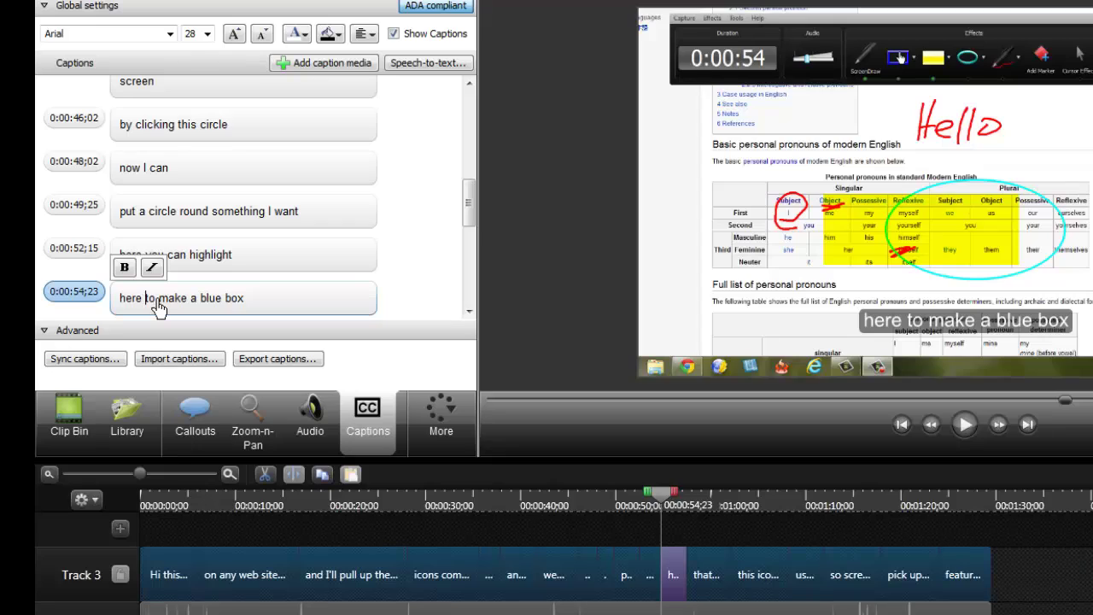
text( you can)
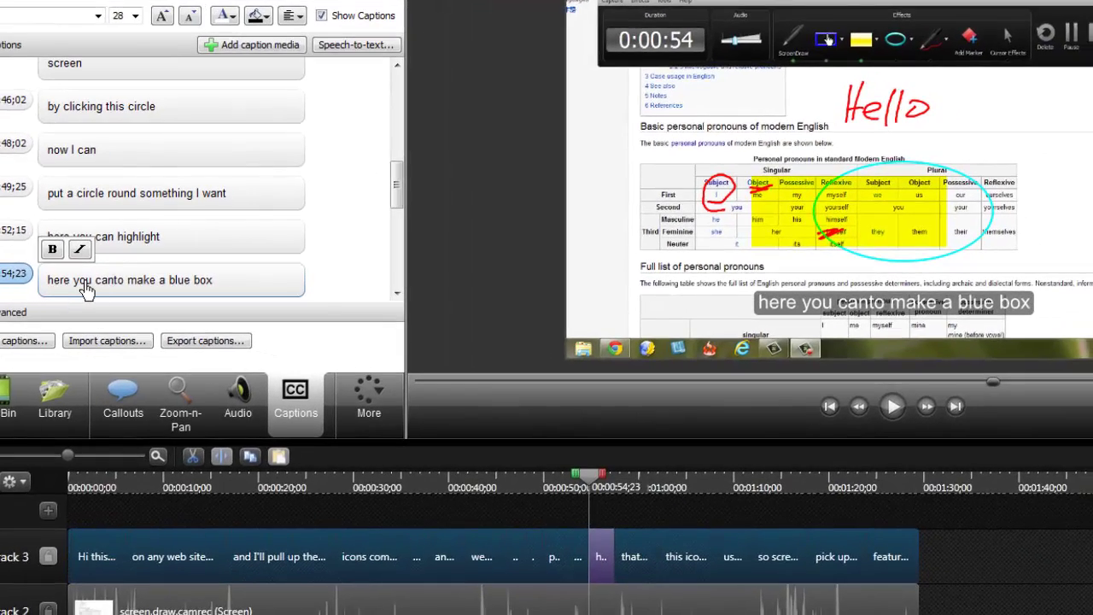
key(Delete)
key(Delete)
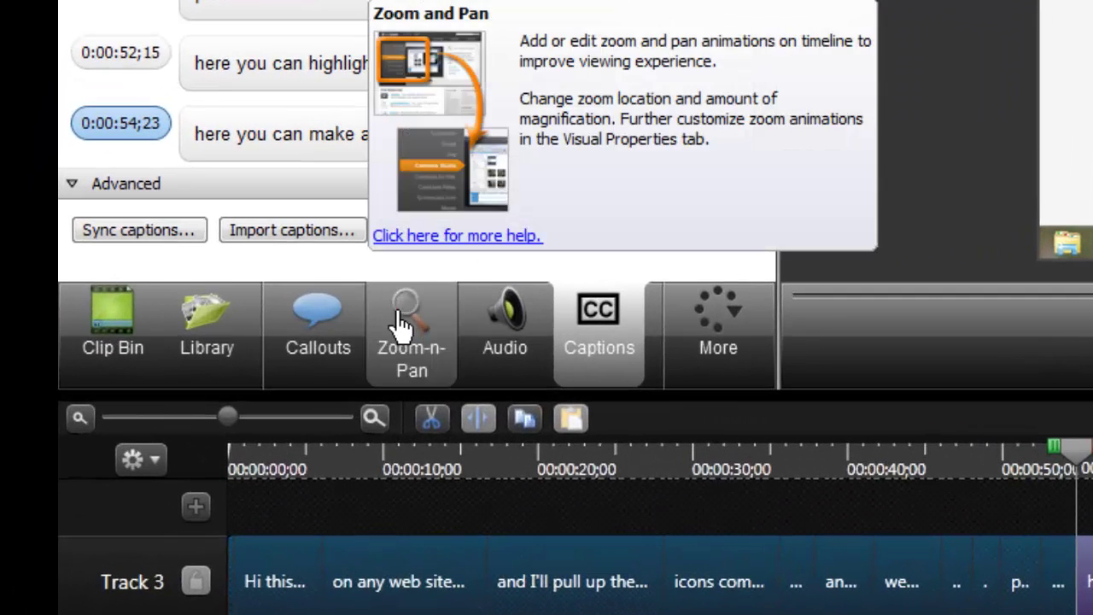
Shrink the Zoom-n-Pan rectangle to 156% around the Hello note and pronoun table.
click(402, 316)
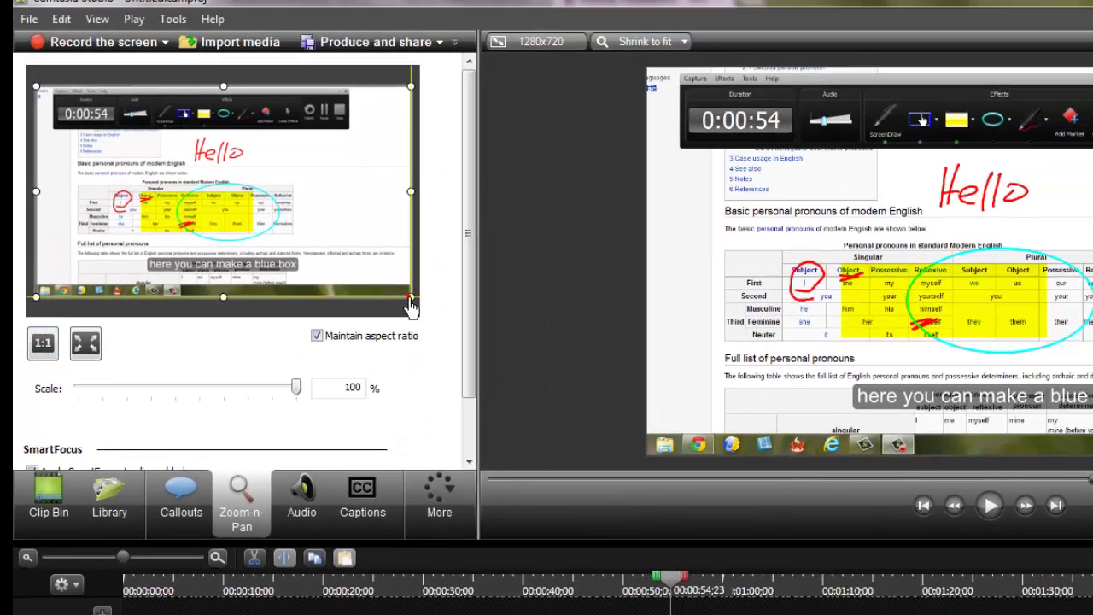
drag(411, 305, 278, 176)
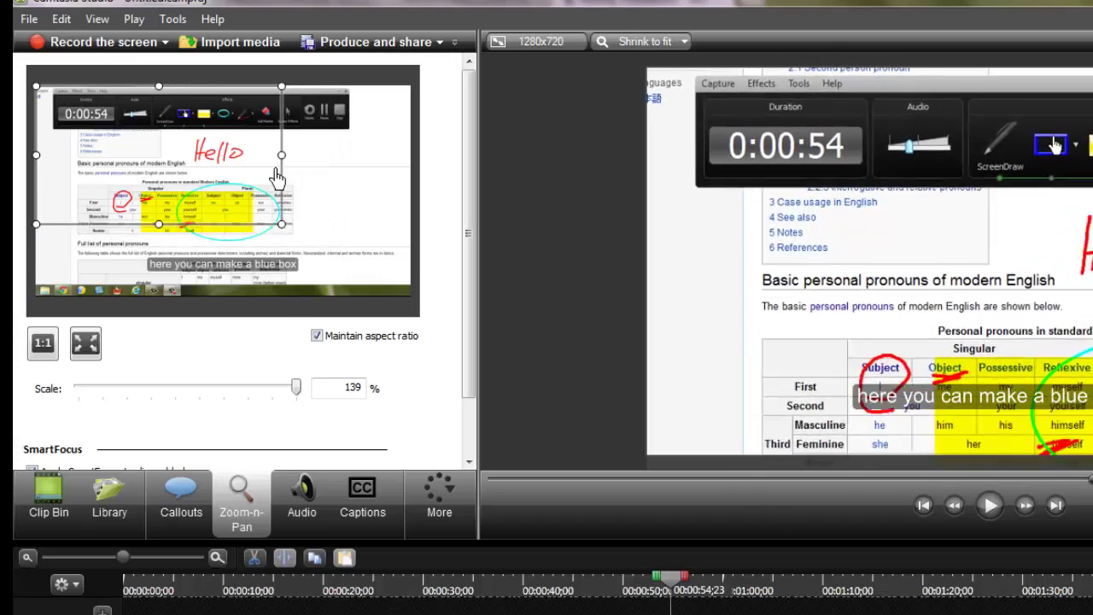
drag(188, 176, 237, 209)
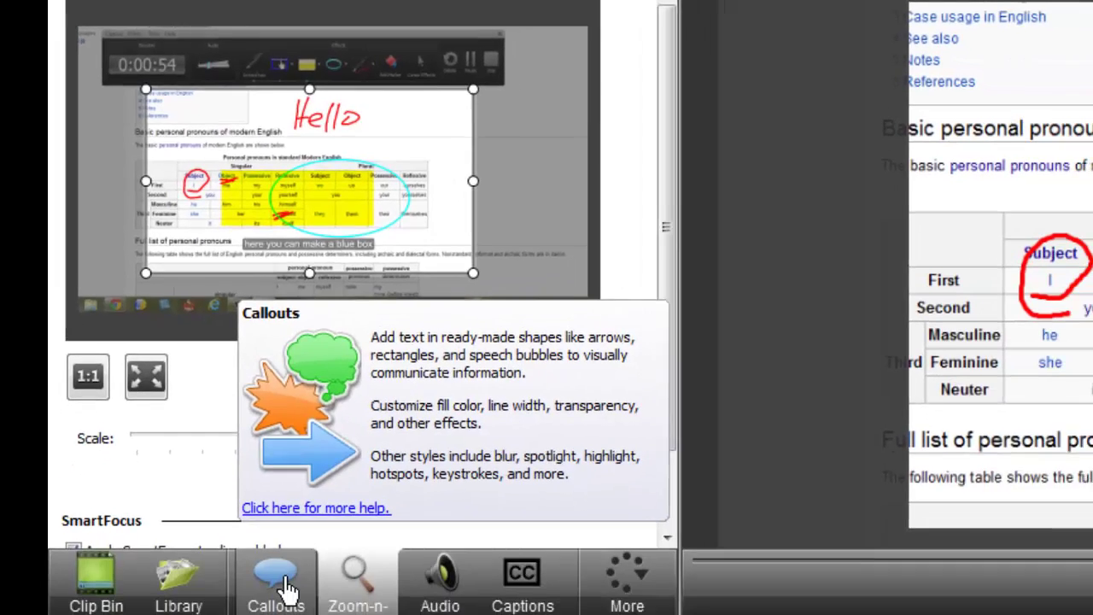
Add a red Sketch Motion arrow callout from the full Shape gallery.
click(282, 611)
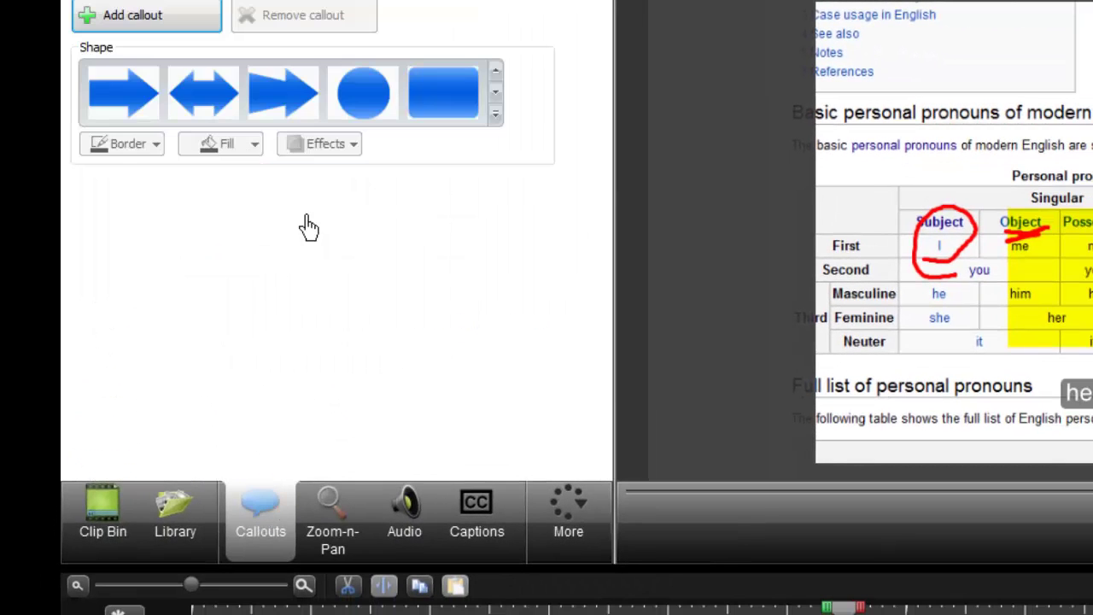
click(495, 114)
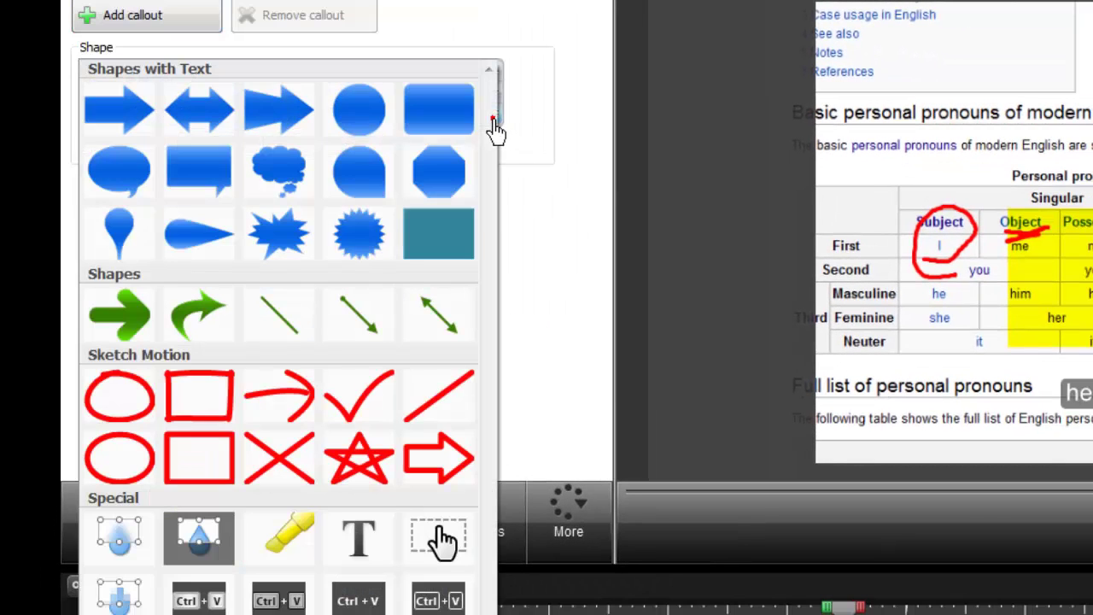
click(269, 403)
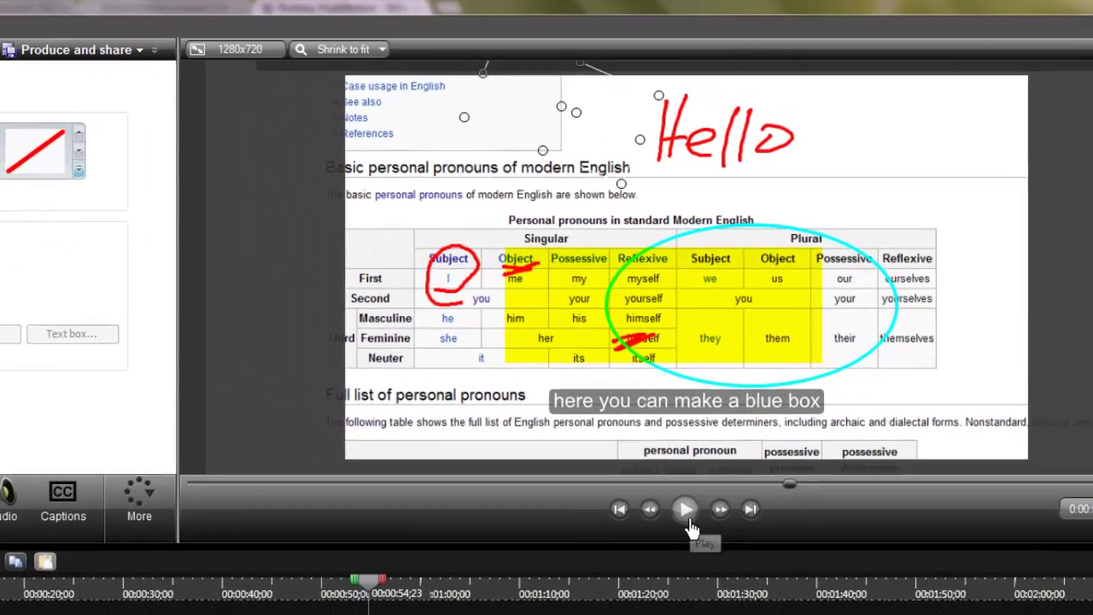
Preview the edited section with its zoom, arrow callout and captions, then pause playback.
click(808, 449)
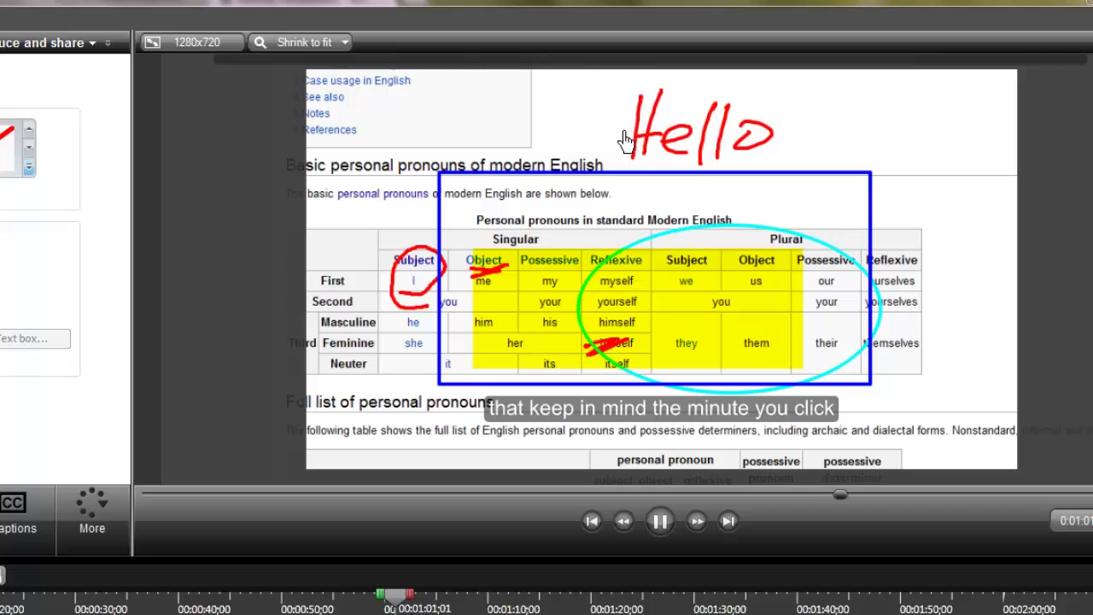
key(space)
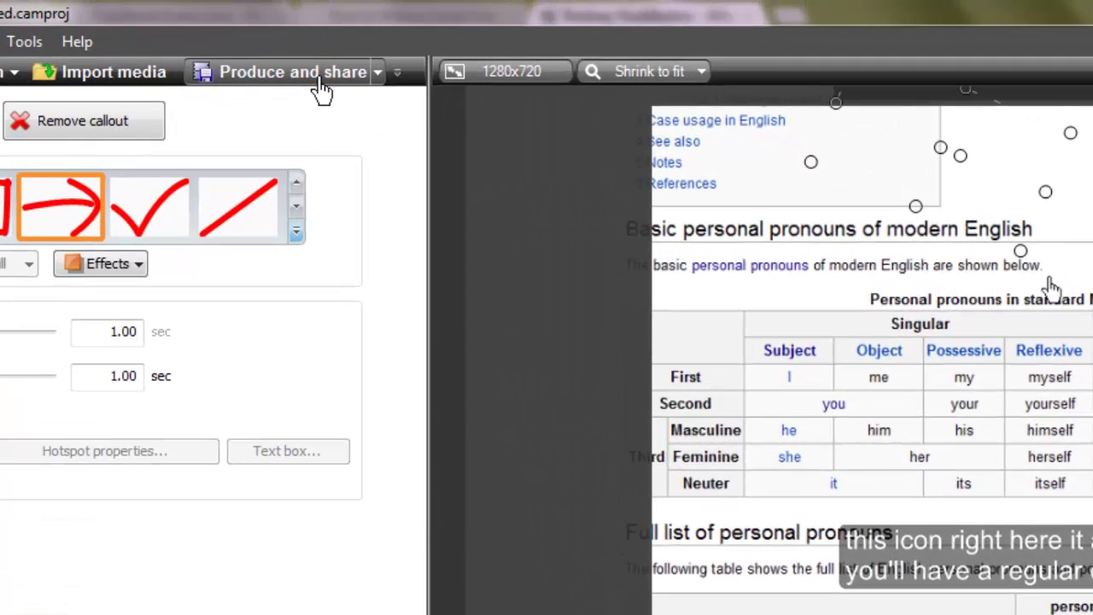
click(293, 73)
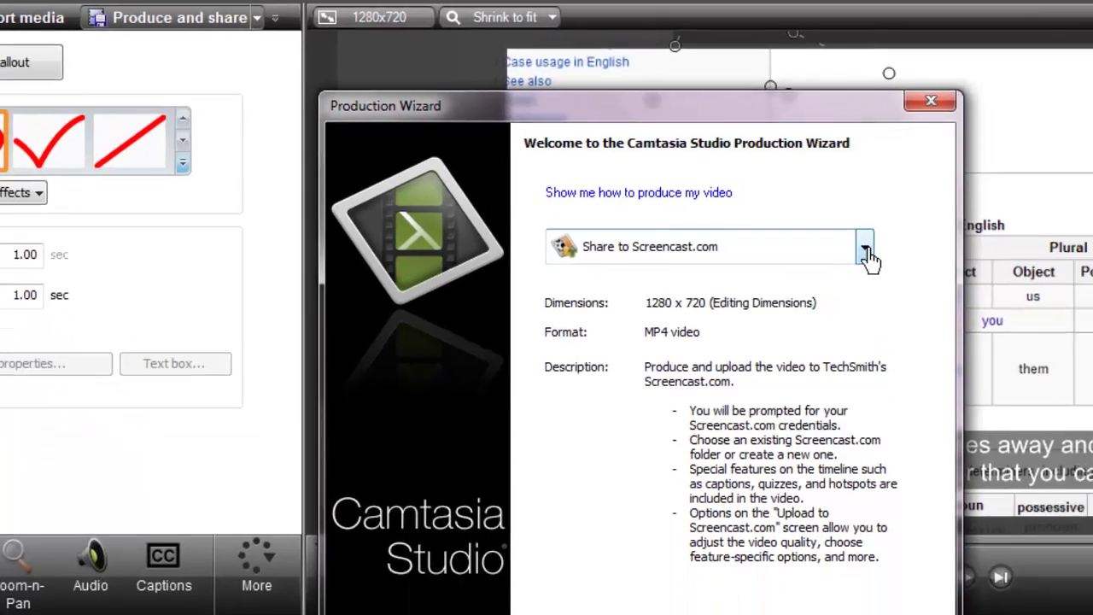
click(865, 252)
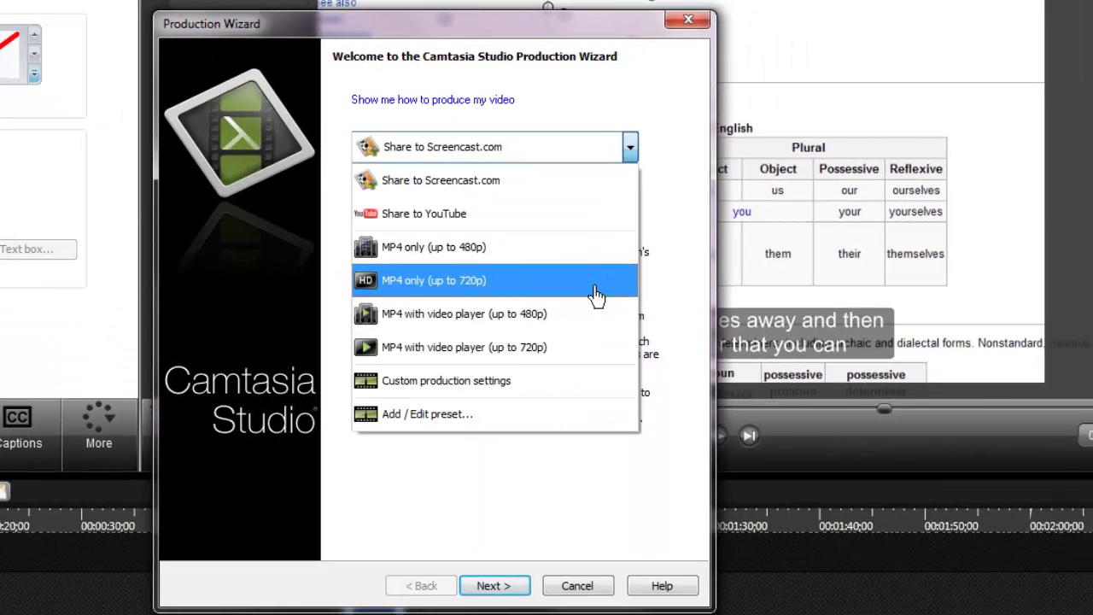
click(438, 294)
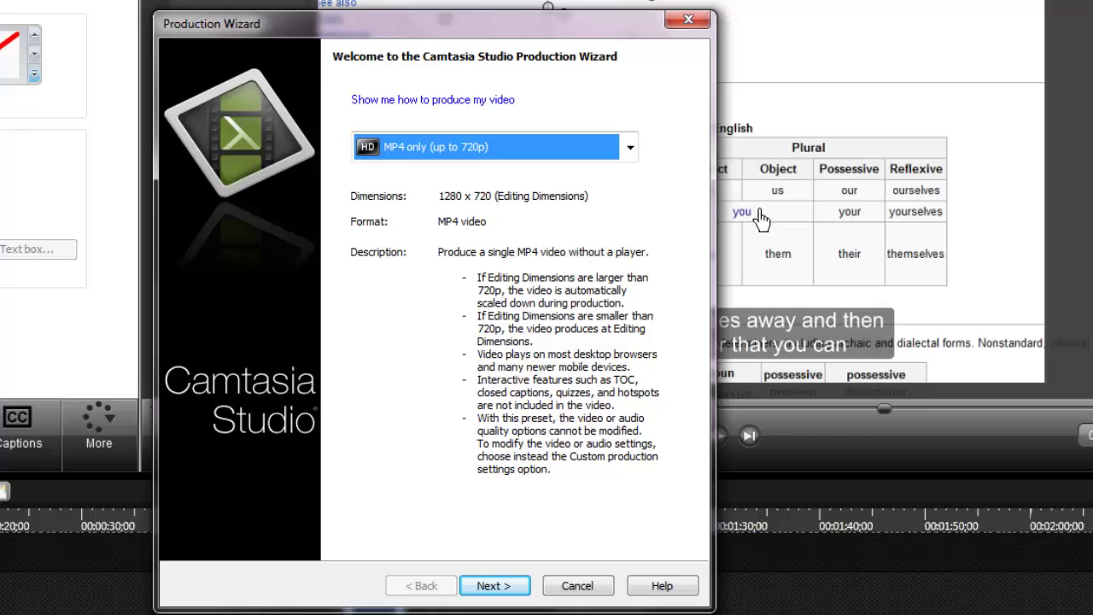
click(631, 148)
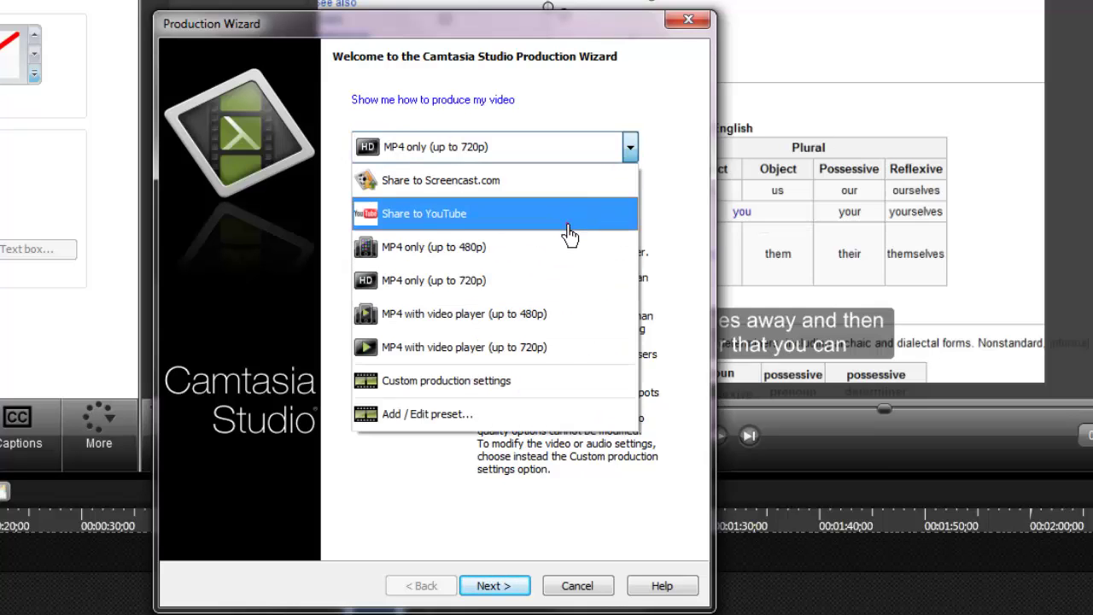
click(569, 230)
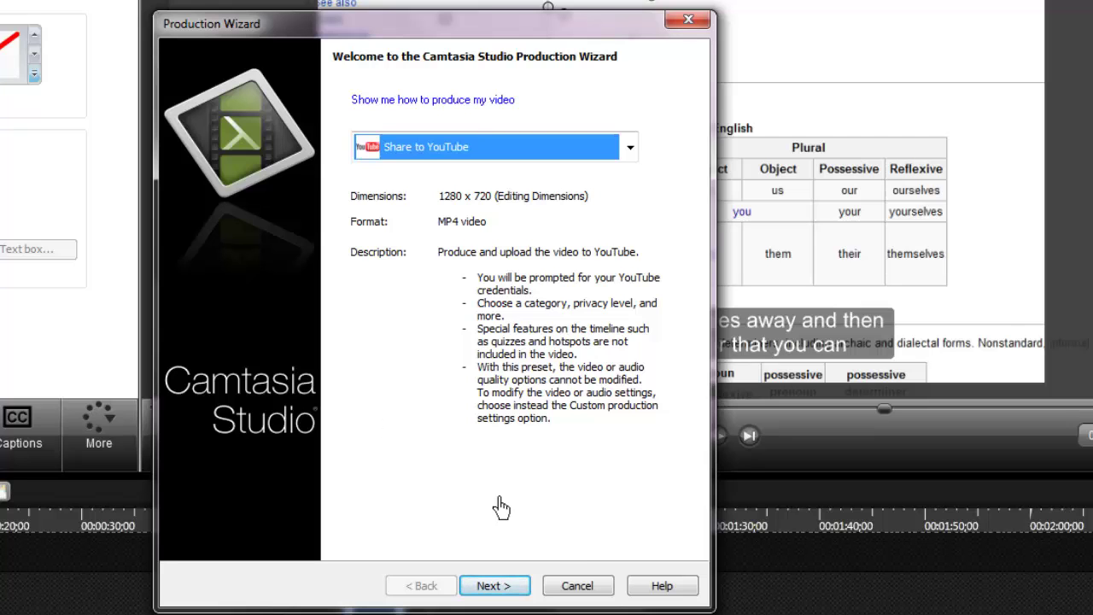
click(570, 591)
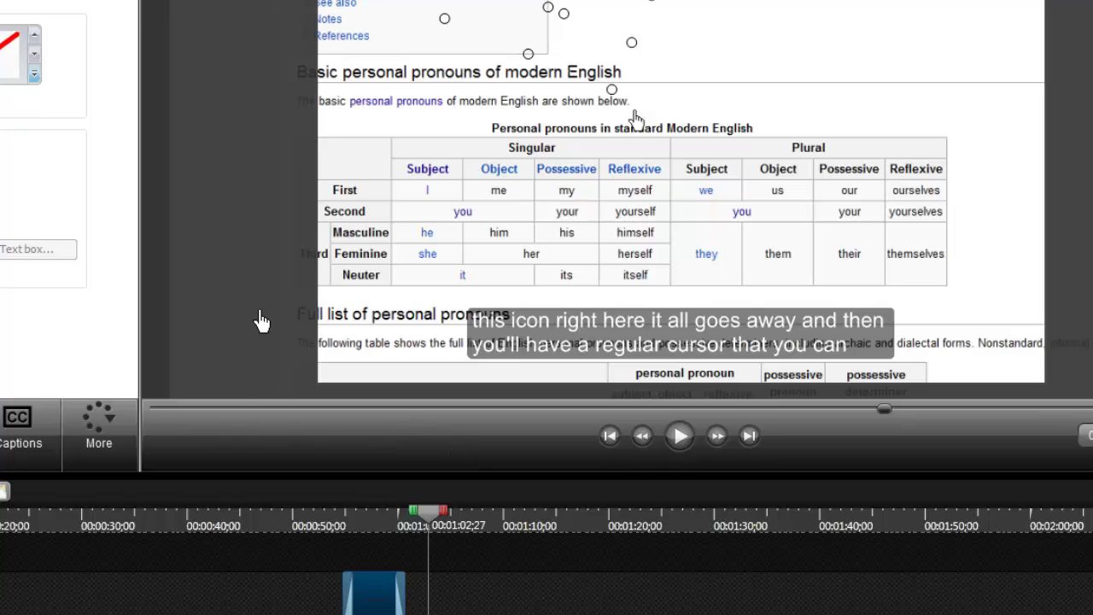
click(97, 423)
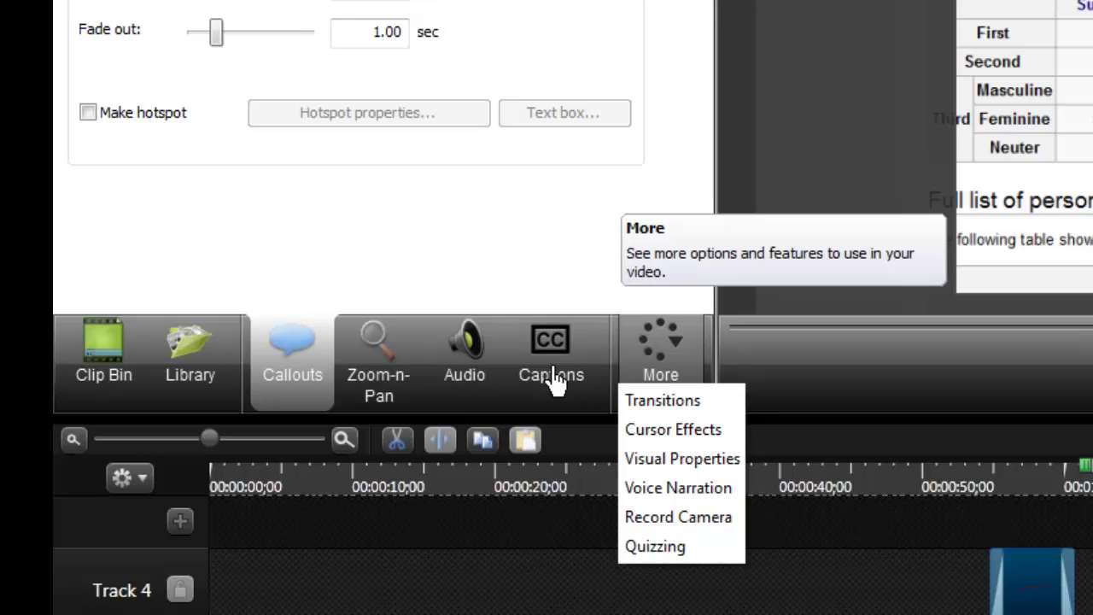
click(503, 272)
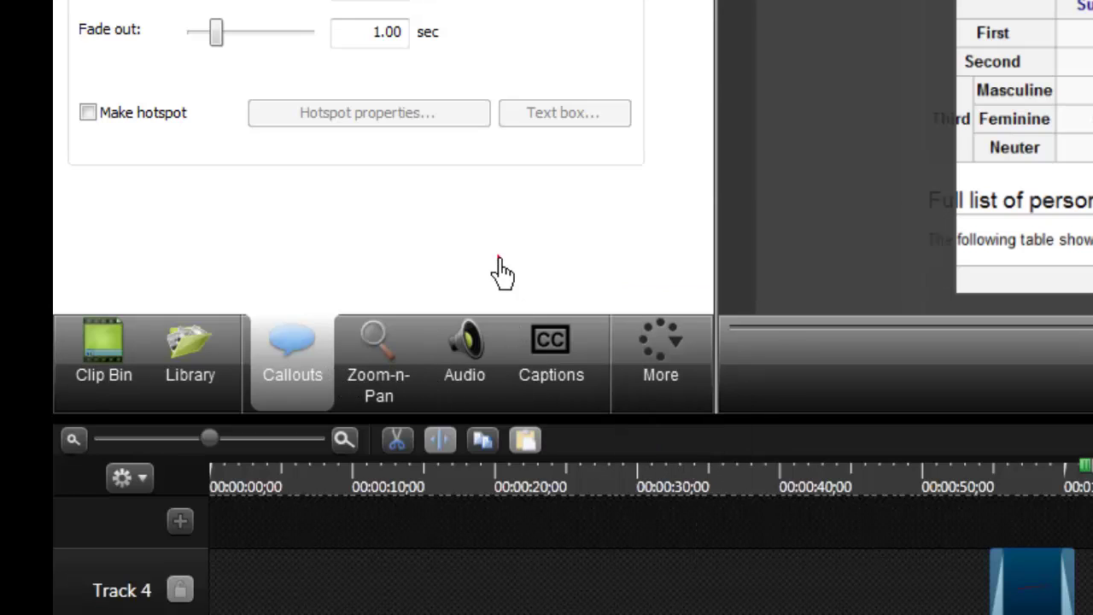